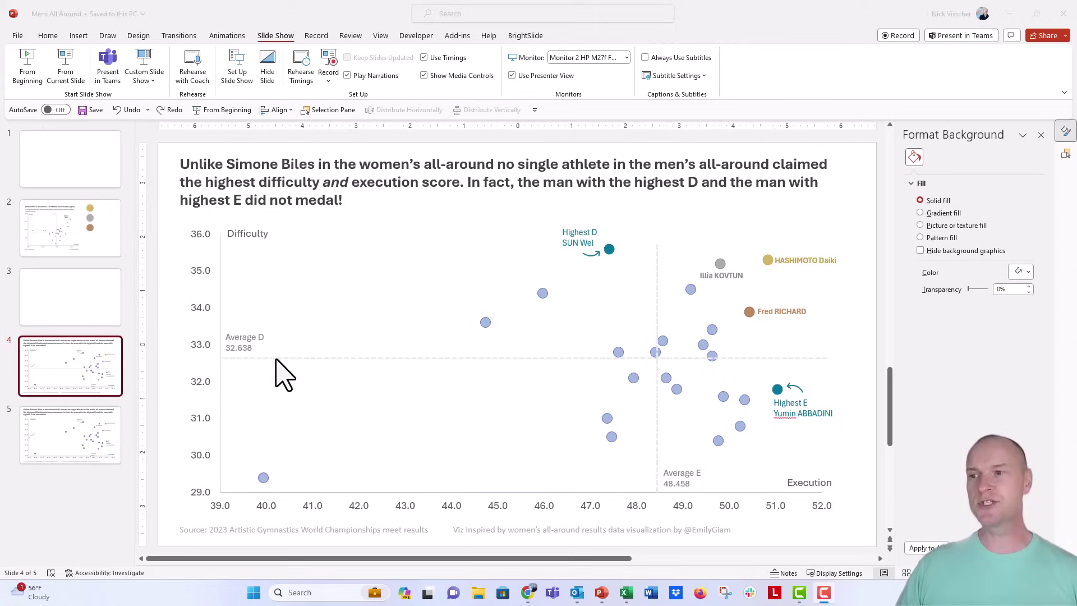
# Nudge the hand-drawn Average D line on slide 4 slightly upward, then go to slide 5.
pyautogui.click(313, 358)
pyautogui.moveTo(314, 358)
pyautogui.mouseDown()
pyautogui.moveTo(308, 209)
pyautogui.moveTo(312, 356)
pyautogui.mouseUp()
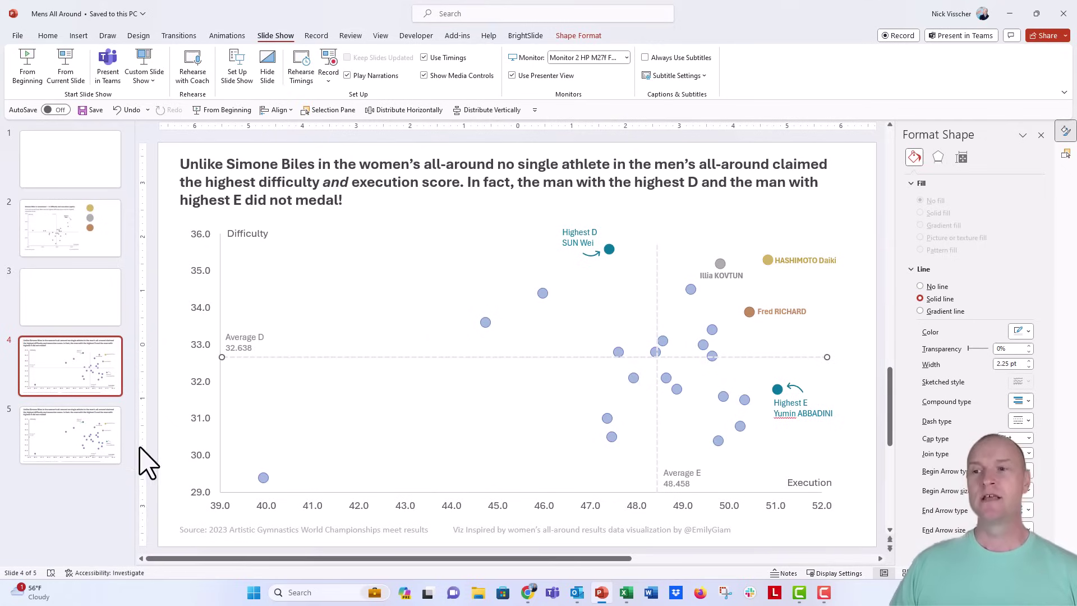
pyautogui.click(117, 457)
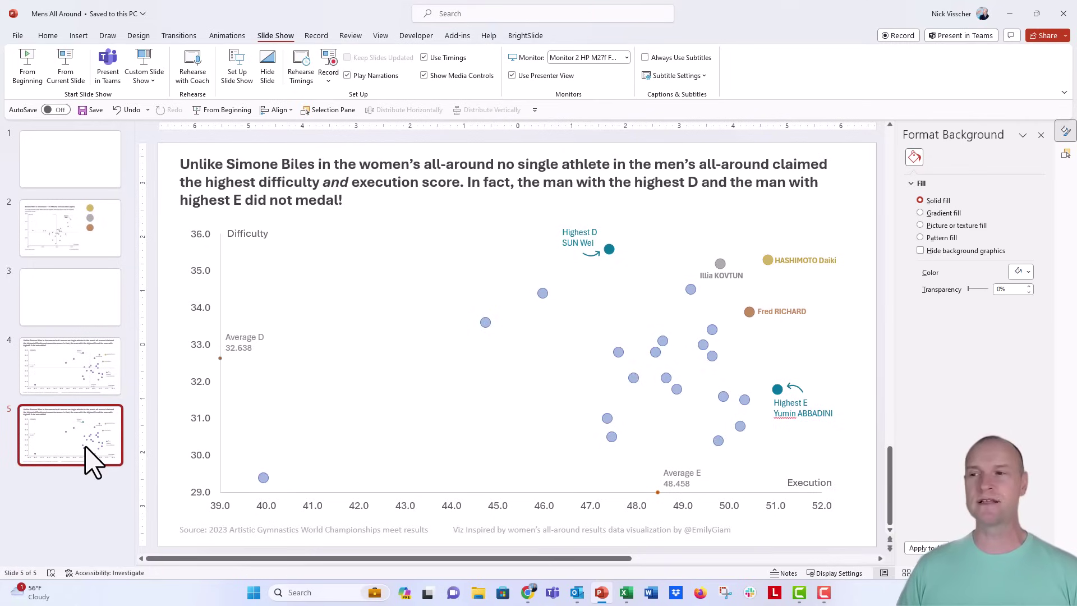
# Select the Average D data point and add error bars with More Error Bars Options from Chart Design.
pyautogui.click(219, 358)
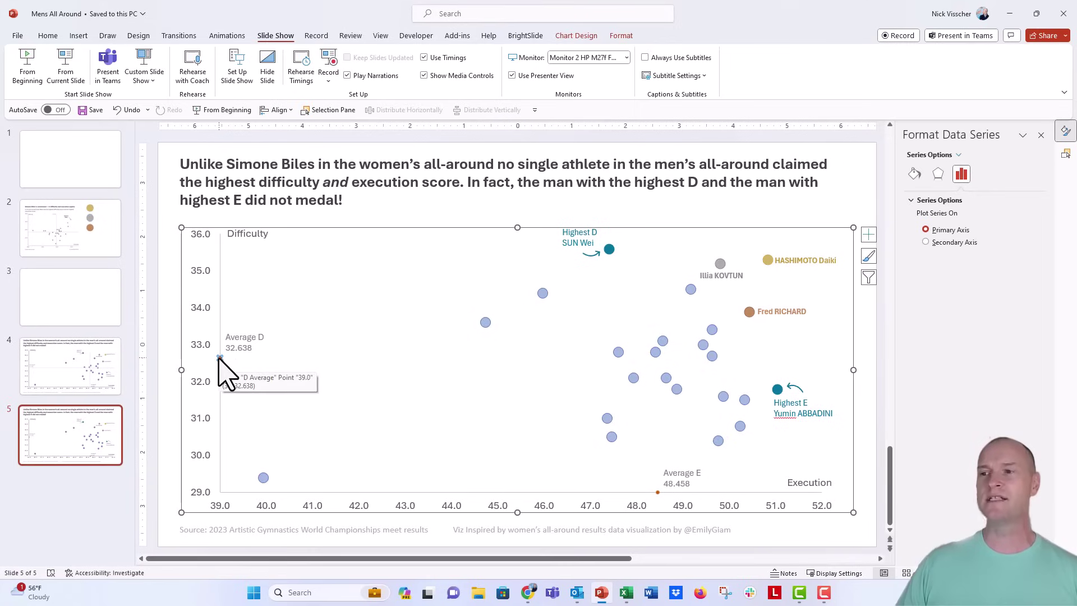
pyautogui.click(658, 491)
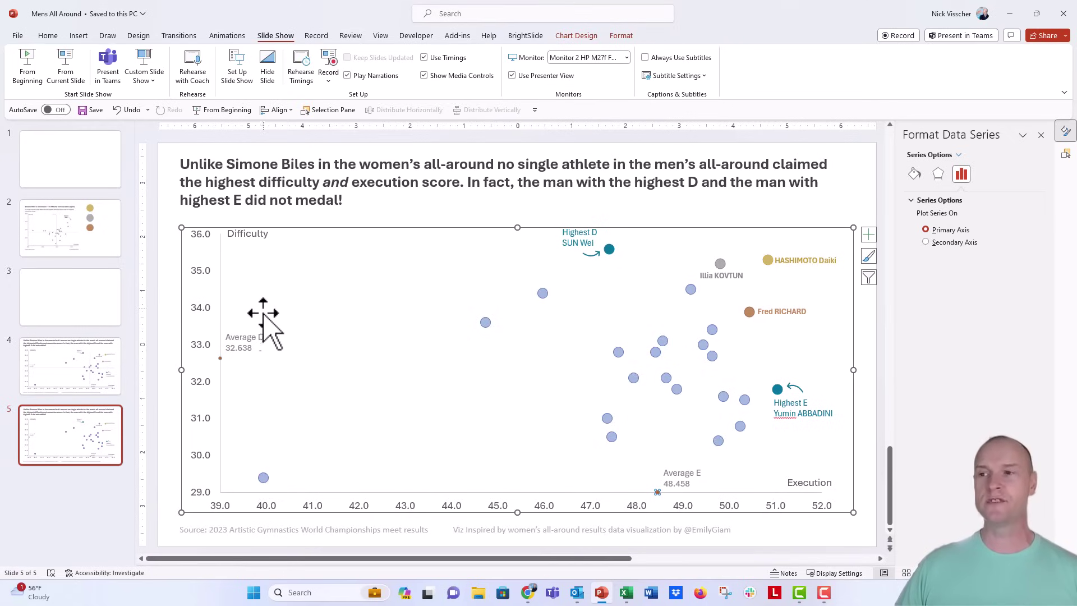
pyautogui.click(220, 358)
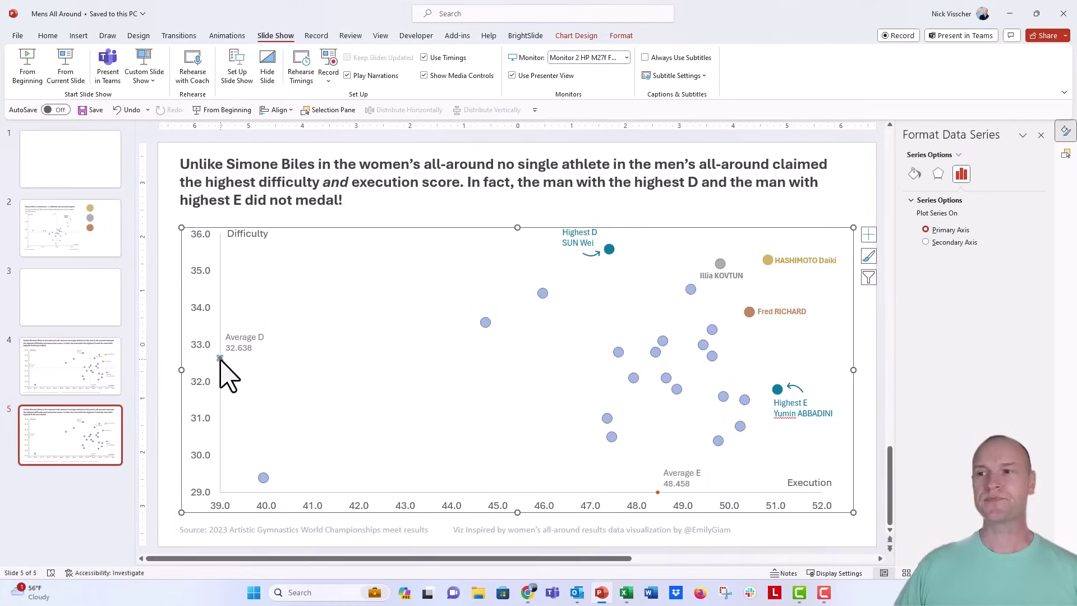
pyautogui.moveTo(221, 363)
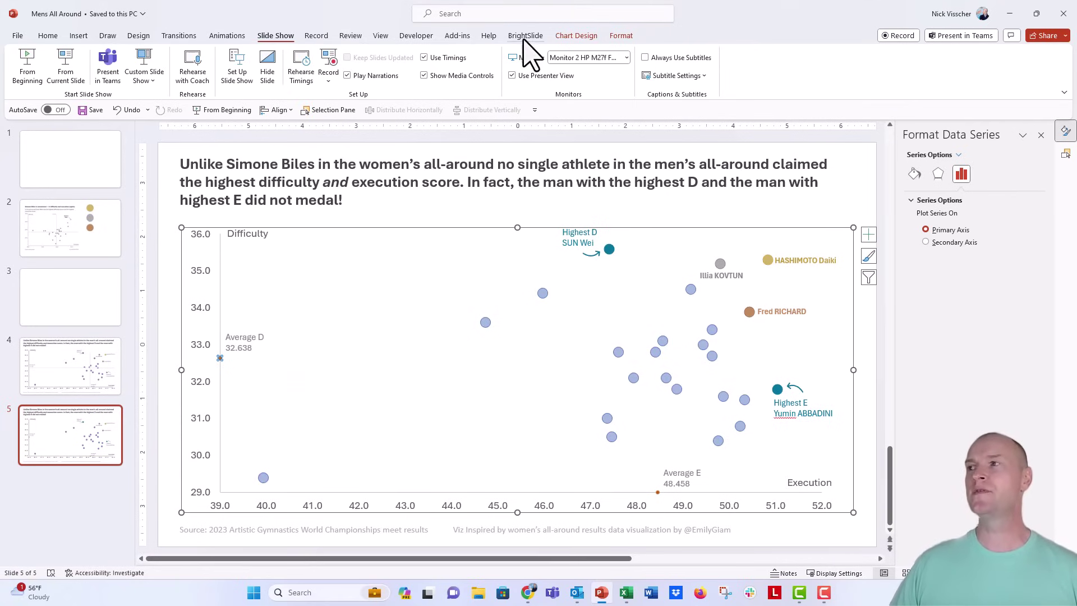
pyautogui.click(576, 35)
pyautogui.click(38, 79)
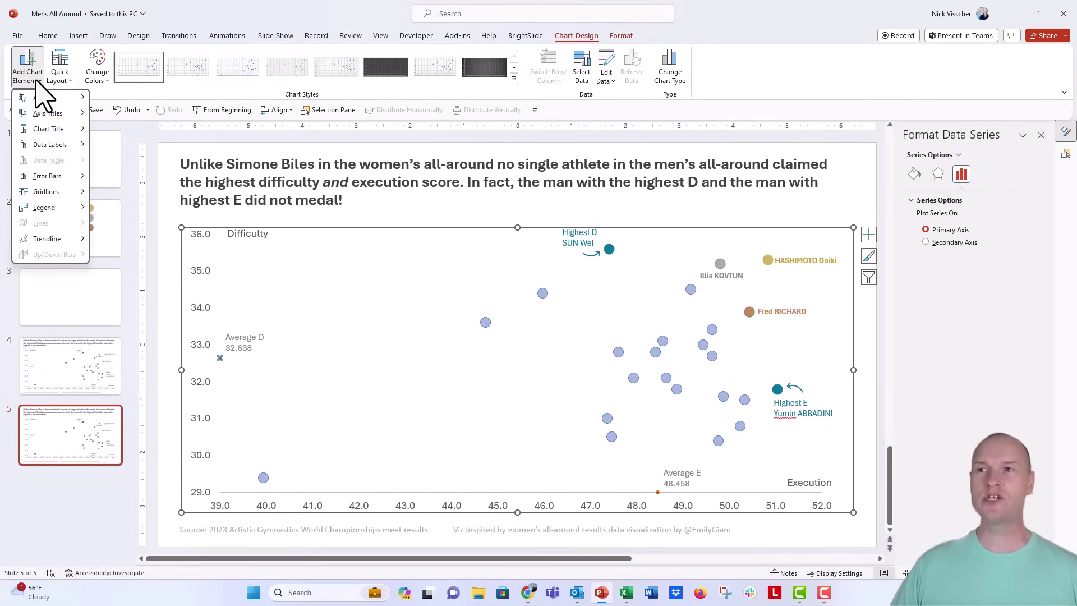
pyautogui.moveTo(57, 176)
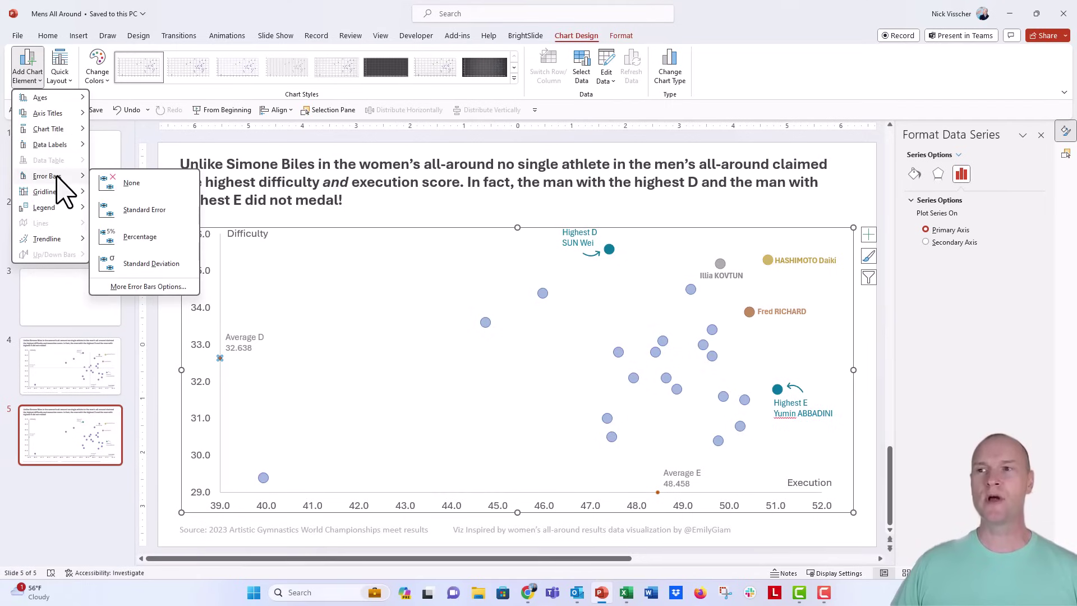
pyautogui.click(163, 289)
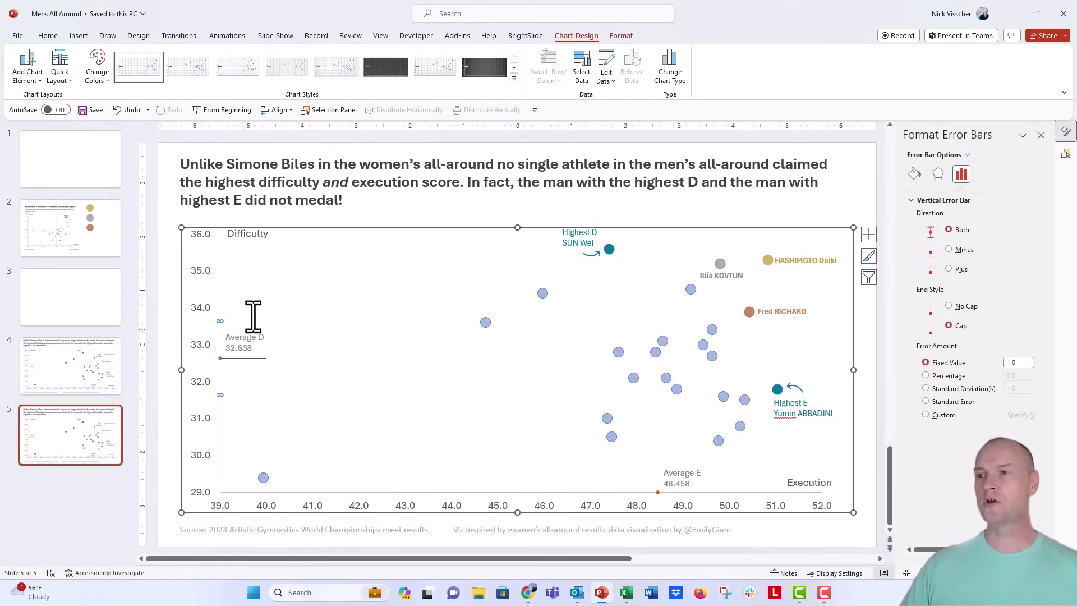
pyautogui.click(222, 339)
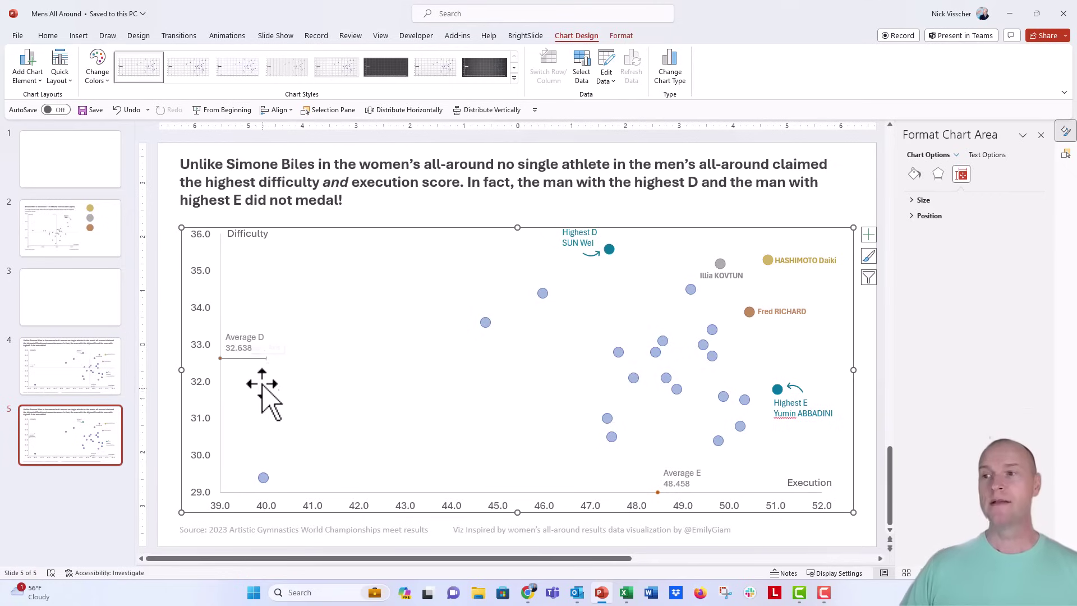
# Set the Average D horizontal error bar to Plus direction, No Cap, fixed value 13.
pyautogui.click(233, 358)
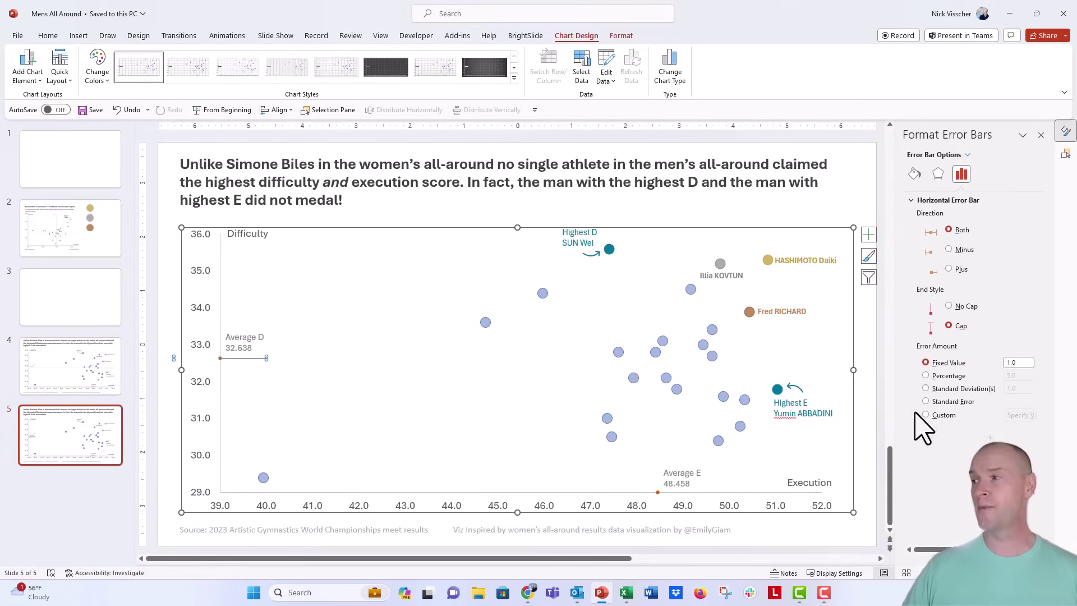
pyautogui.click(949, 269)
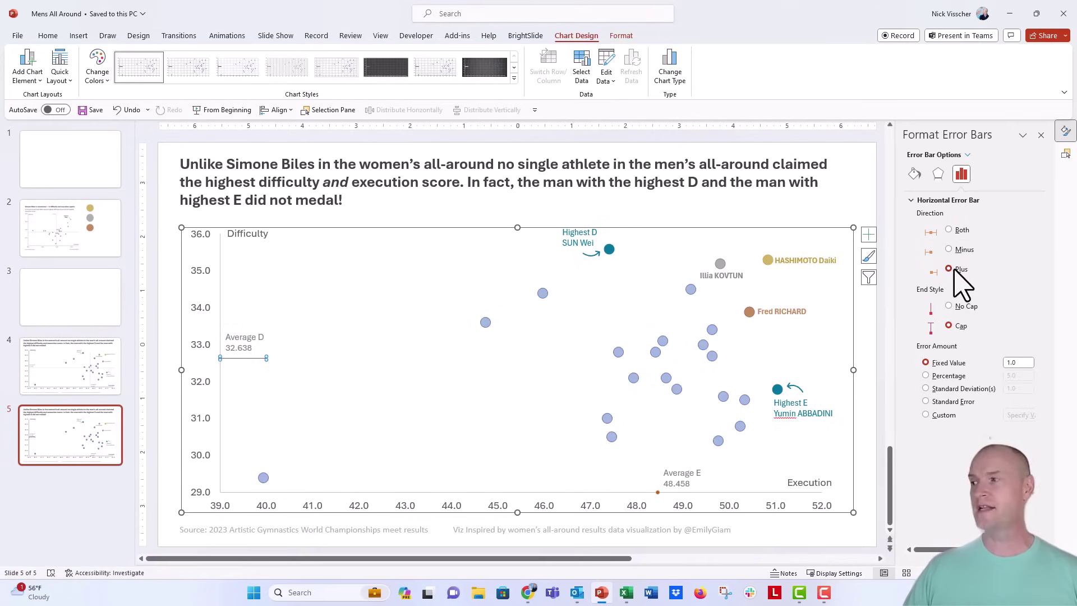
pyautogui.click(958, 306)
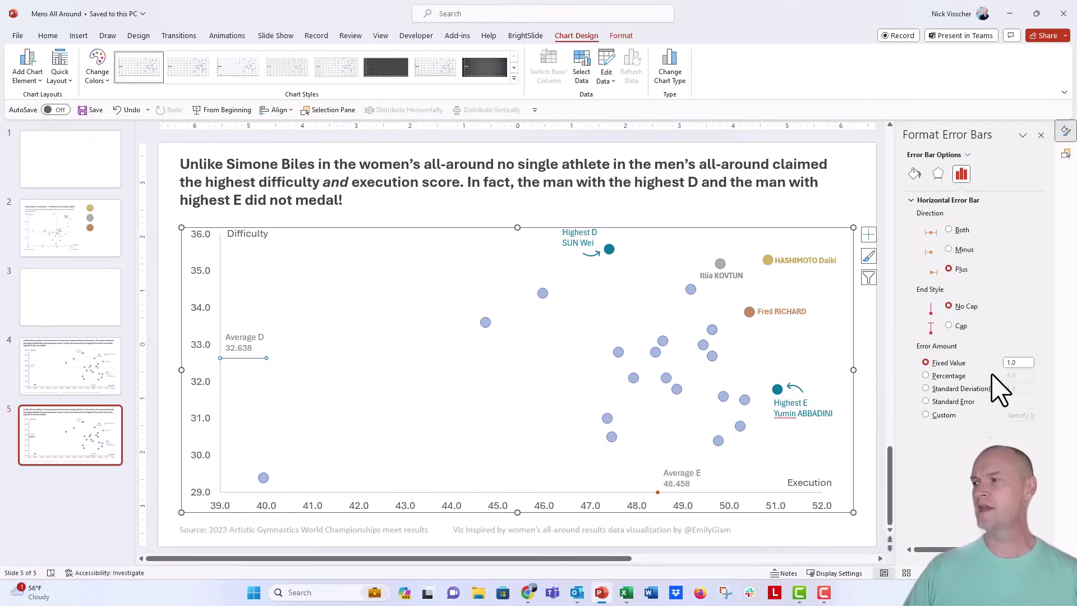
pyautogui.doubleClick(1018, 362)
pyautogui.write('12')
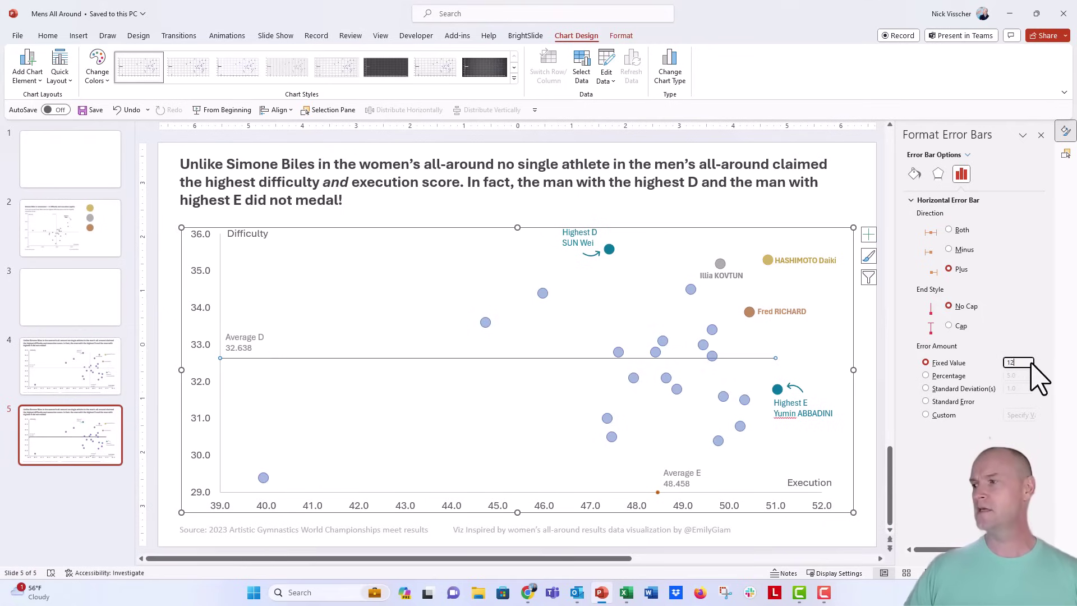
pyautogui.press('BackSpace')
pyautogui.write('3')
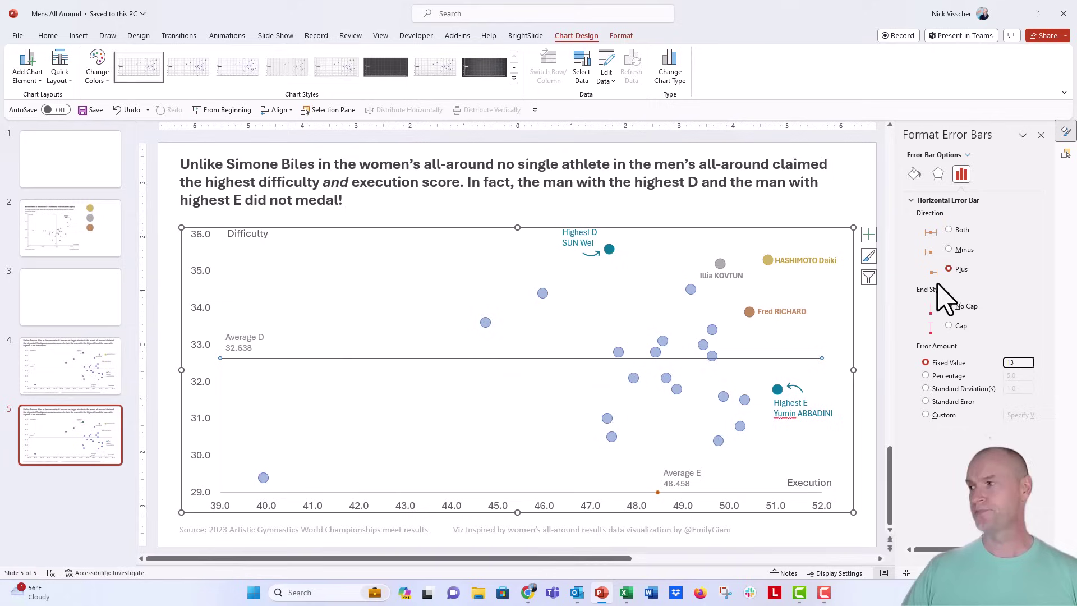
# Format the error bar as a solid gray 2 pt dashed line.
pyautogui.click(914, 174)
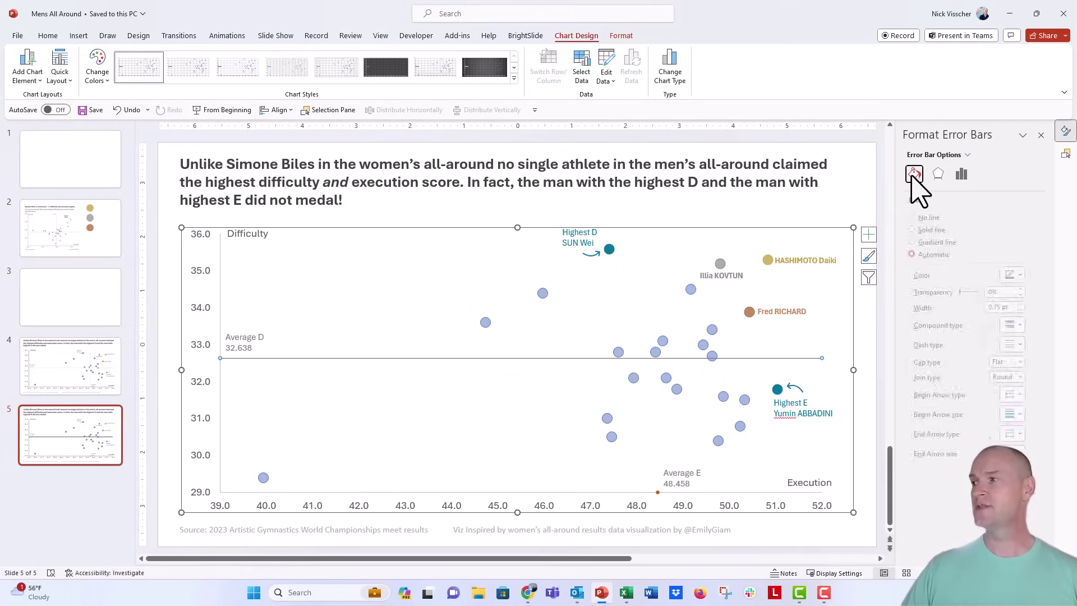
pyautogui.click(1020, 275)
pyautogui.click(1007, 301)
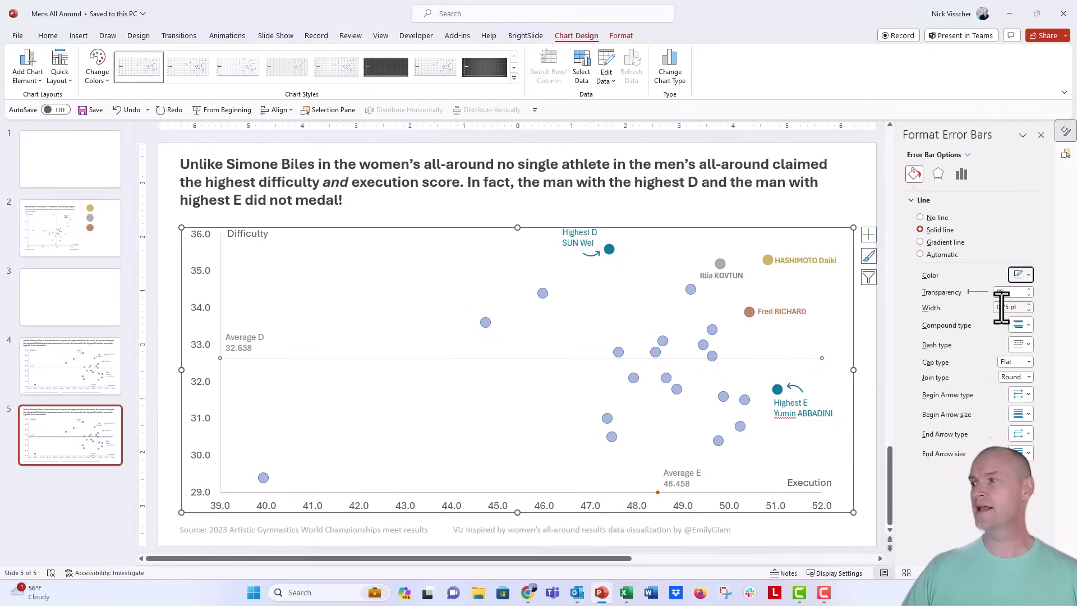
pyautogui.click(1029, 305)
pyautogui.click(1028, 304)
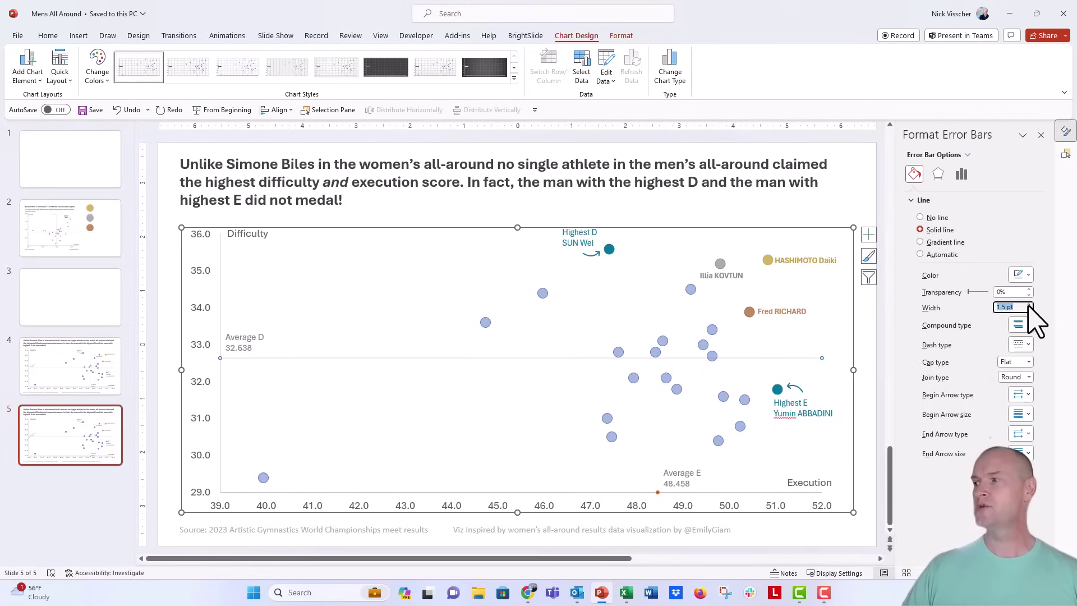
pyautogui.click(1020, 344)
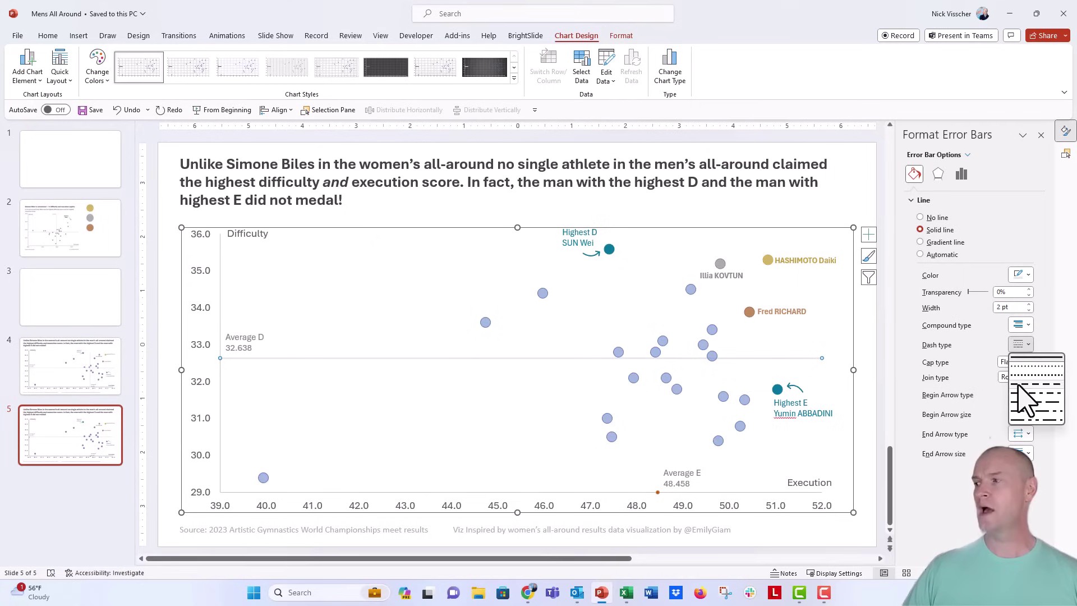
pyautogui.click(1018, 385)
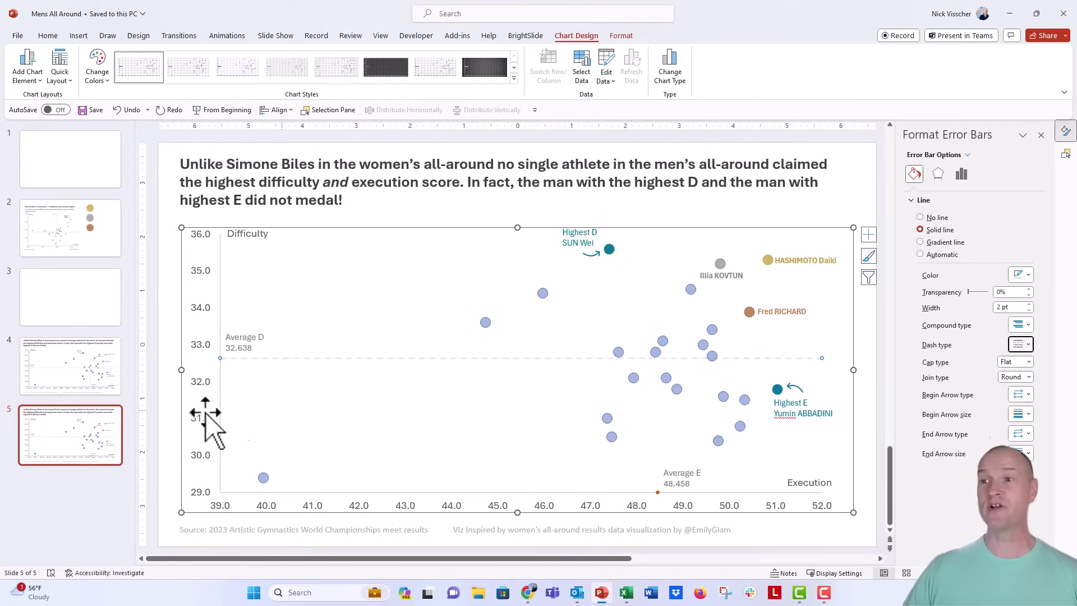
pyautogui.click(164, 412)
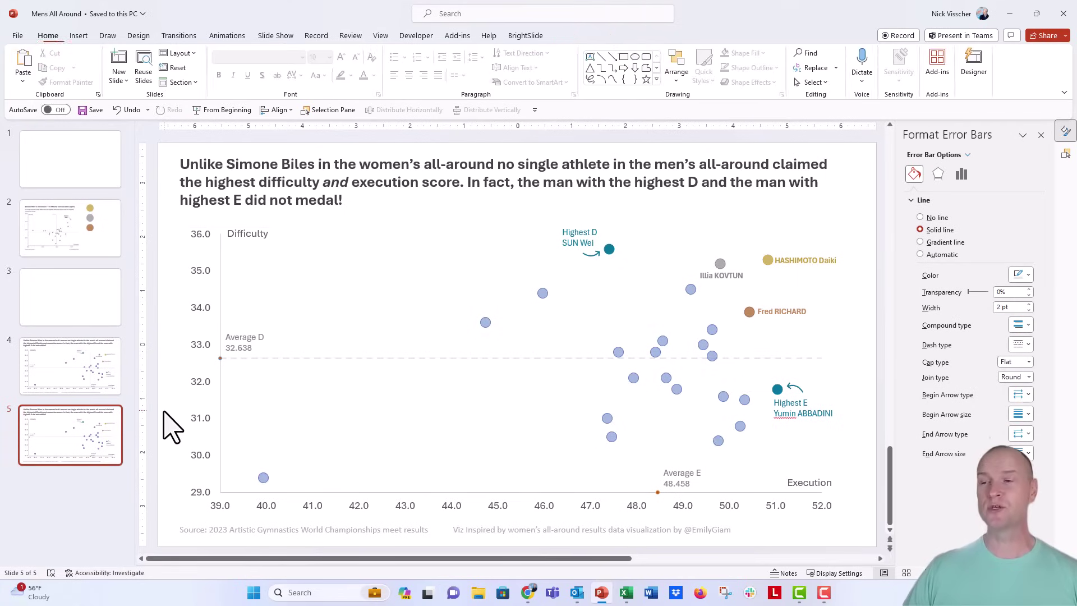
# Set the Average D series marker to None so only its dashed line and label remain.
pyautogui.click(223, 364)
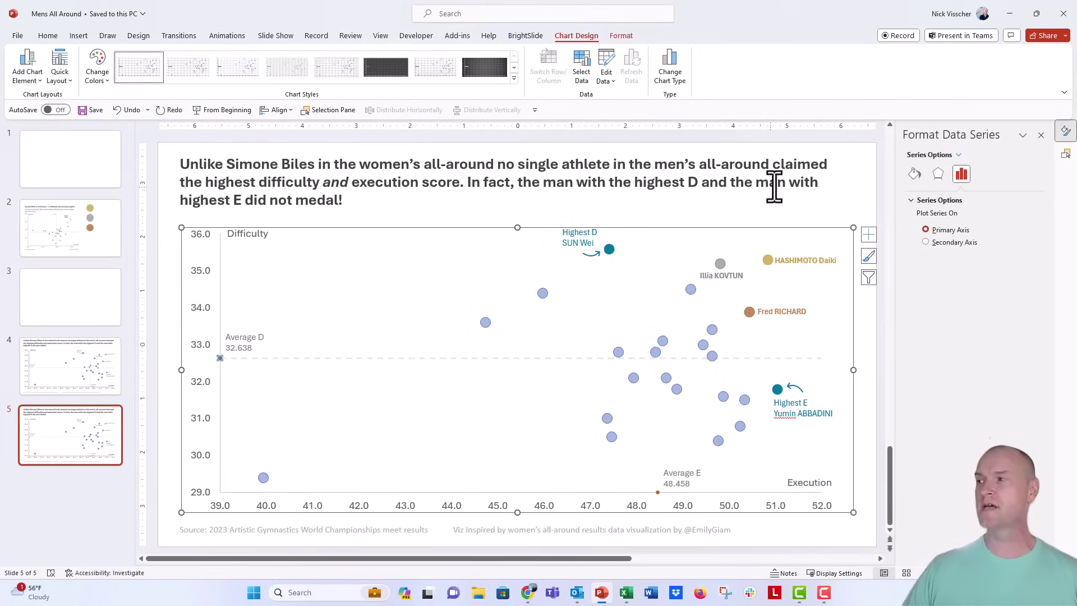
pyautogui.click(914, 173)
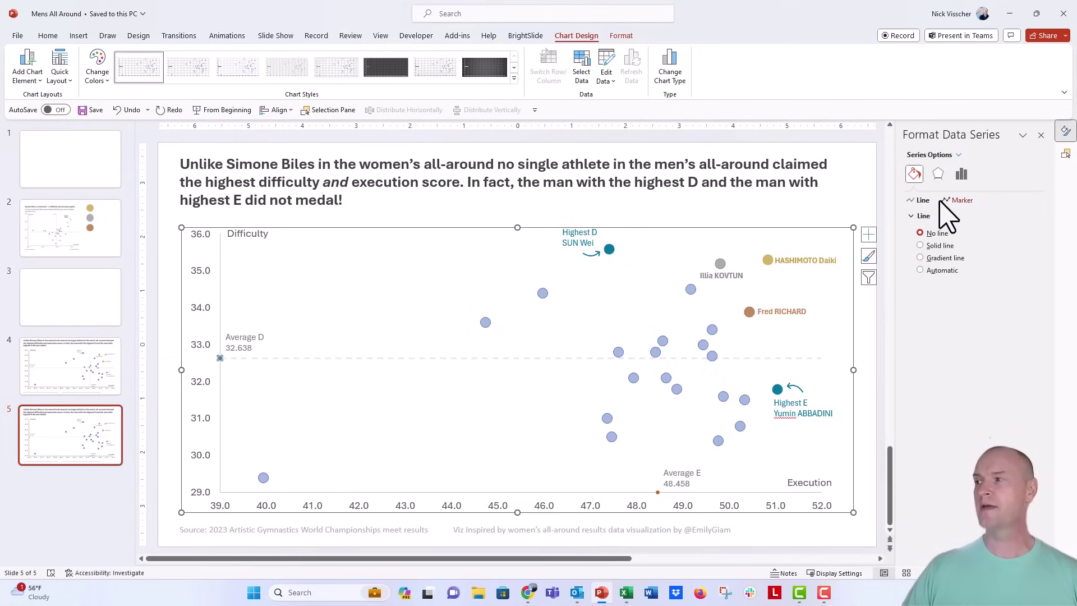
pyautogui.click(959, 201)
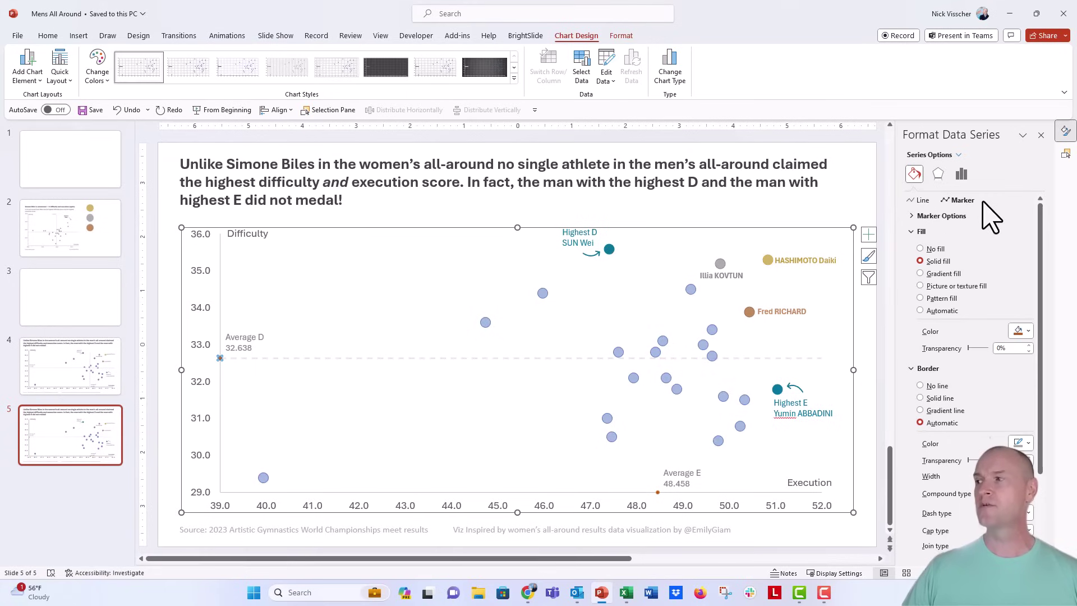
pyautogui.click(911, 216)
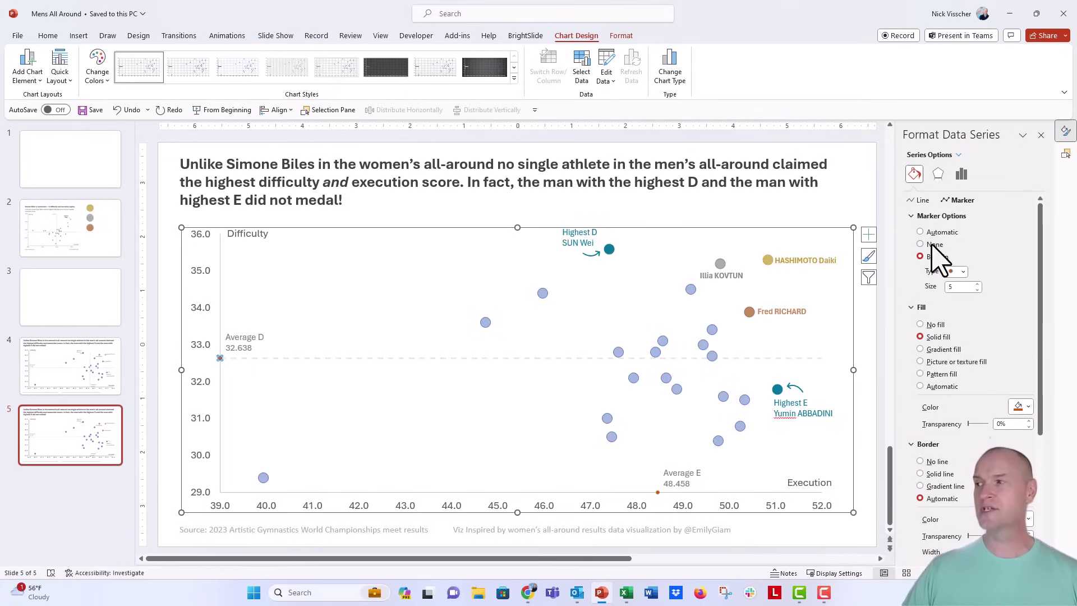
pyautogui.click(932, 245)
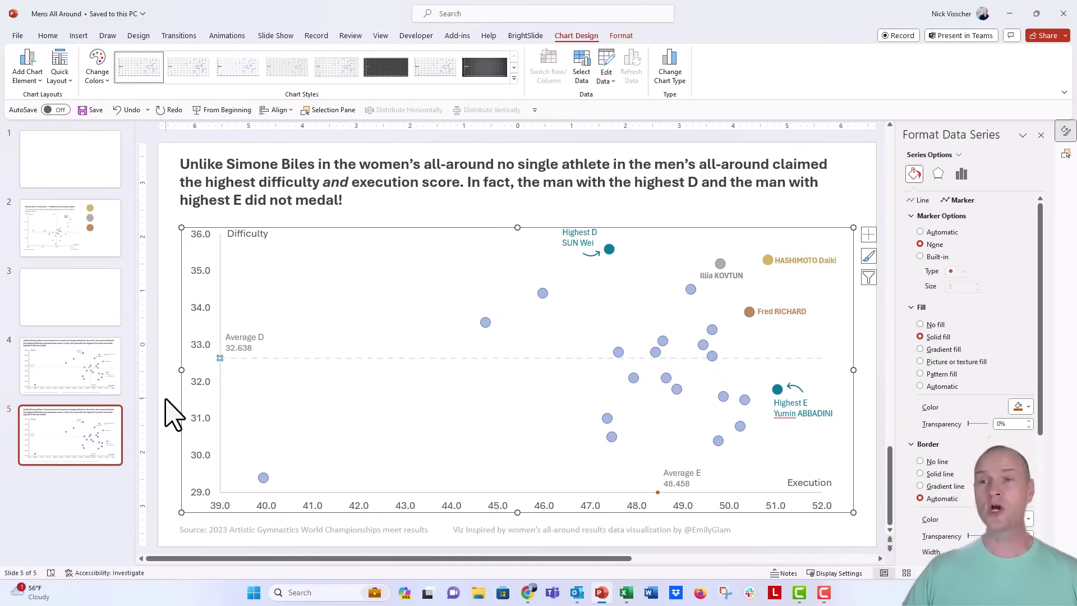
pyautogui.click(171, 413)
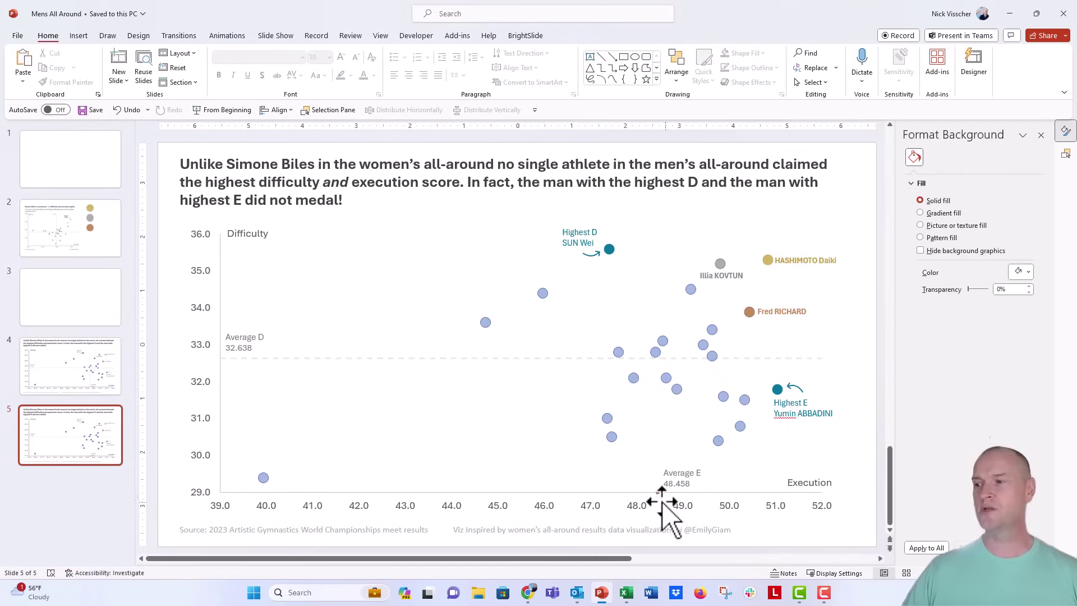
# Add error bars to the Average E point via Chart Elements > Error Bars > More Options.
pyautogui.click(658, 493)
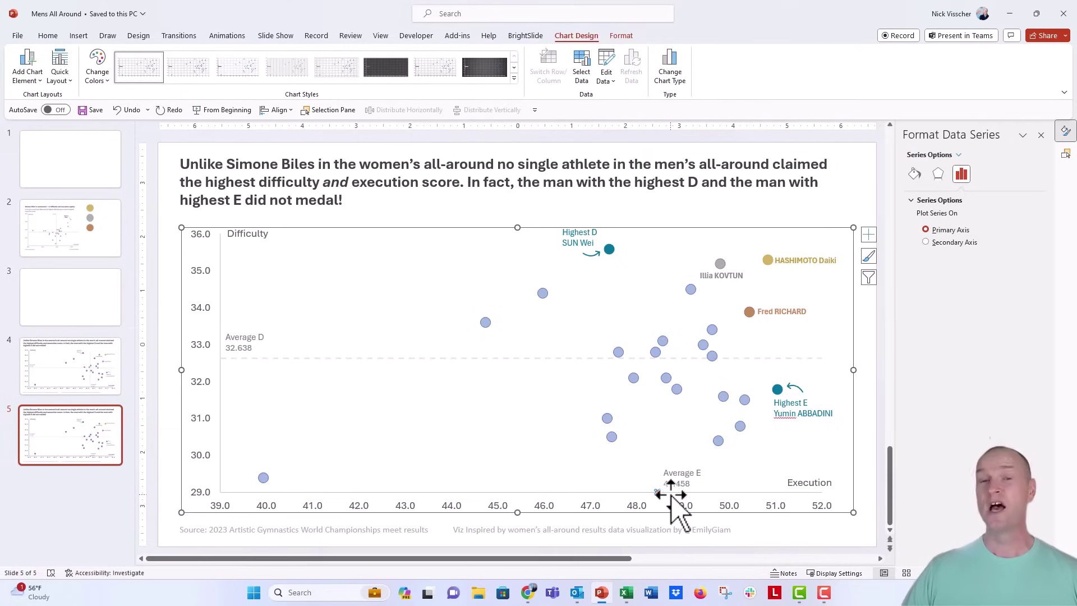
pyautogui.click(867, 239)
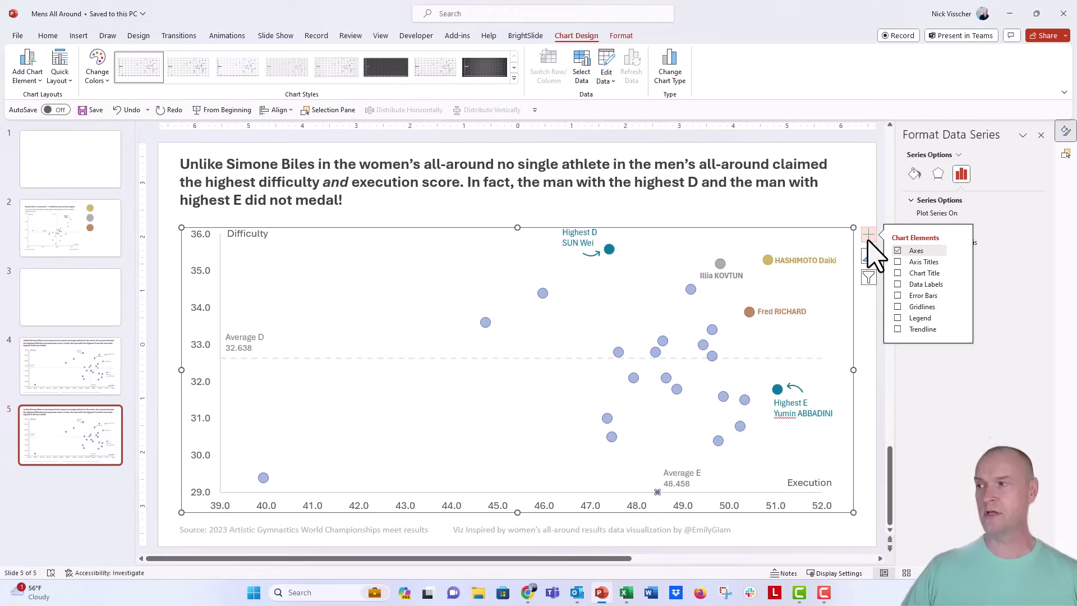
pyautogui.click(959, 296)
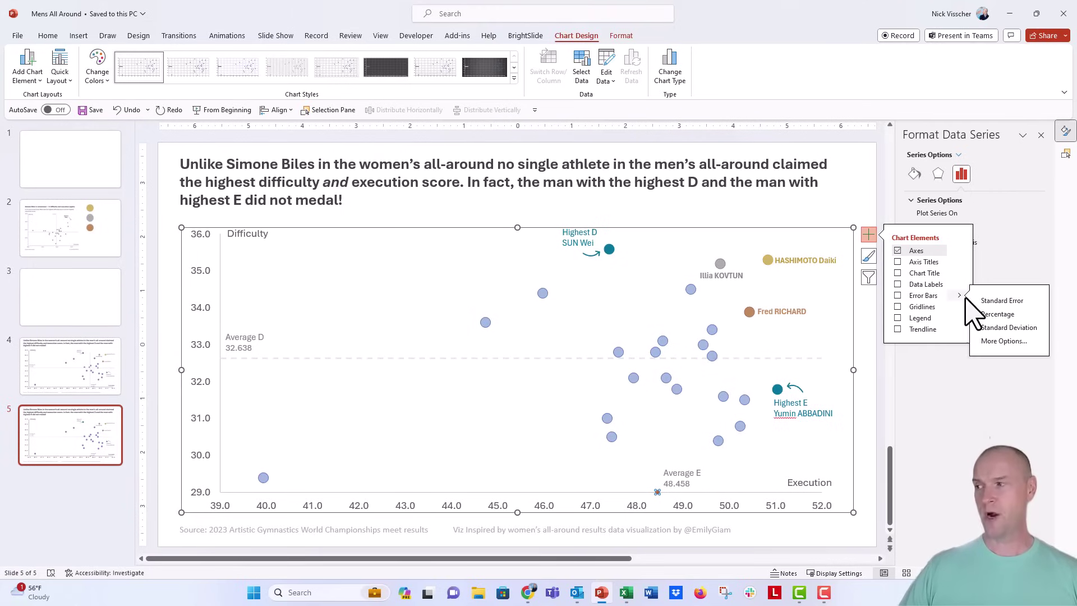
pyautogui.click(983, 342)
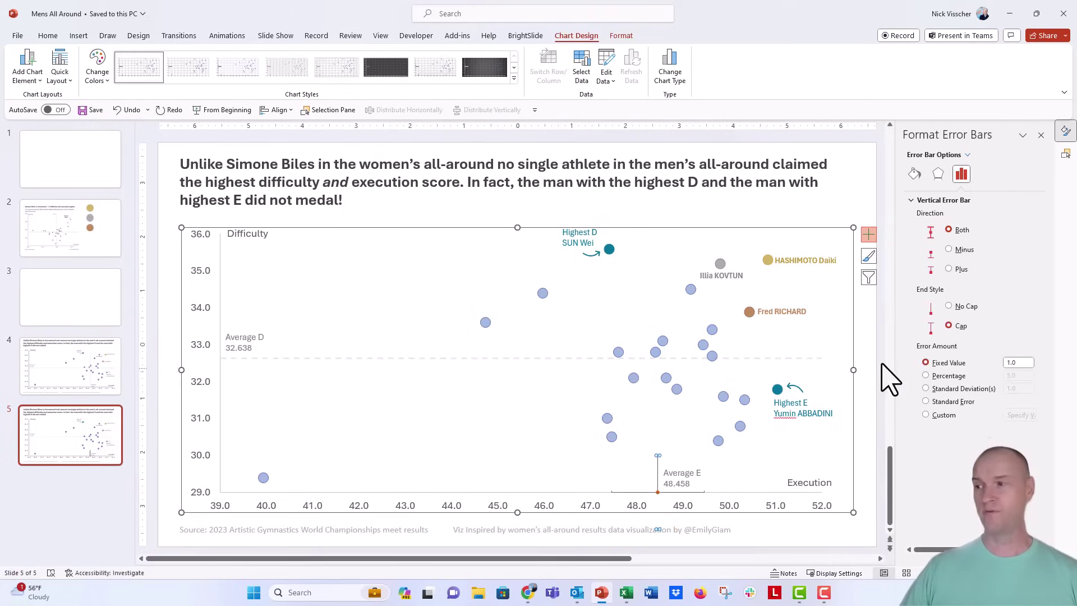
pyautogui.click(643, 493)
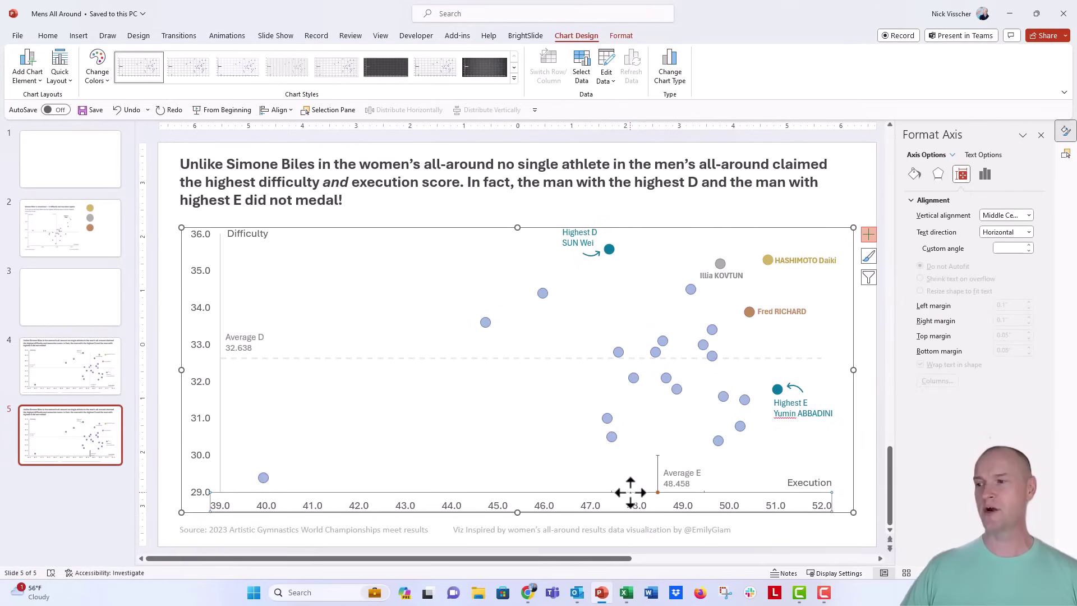
pyautogui.click(614, 490)
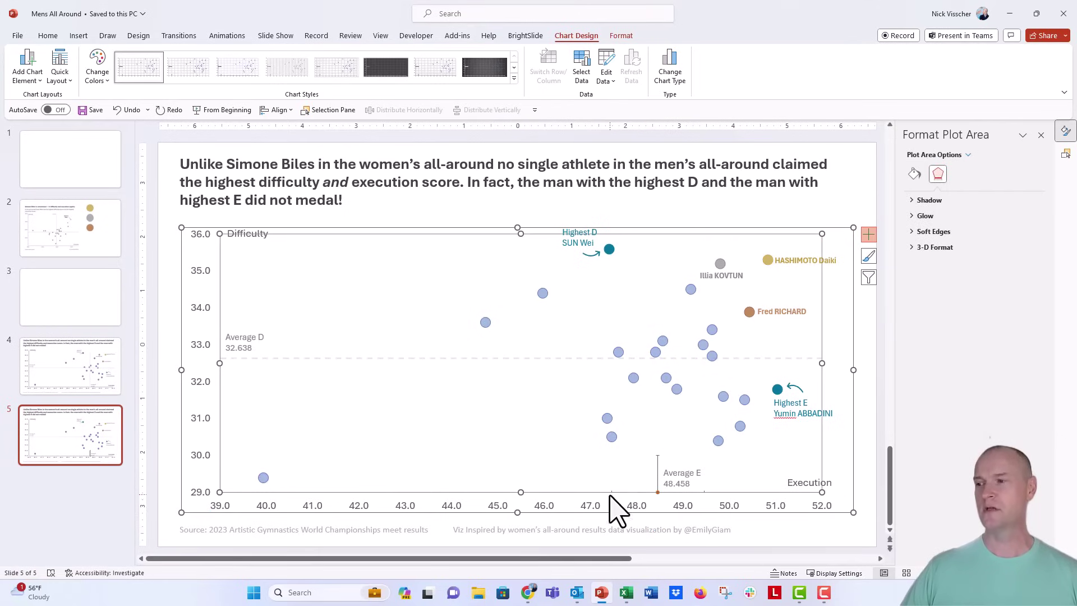
pyautogui.click(620, 505)
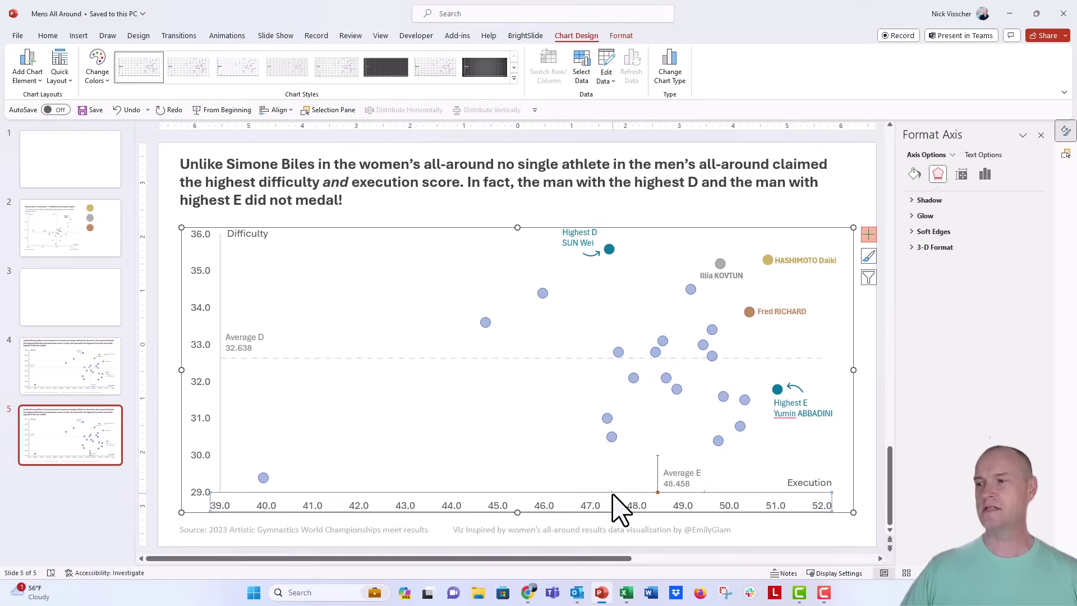
pyautogui.click(746, 532)
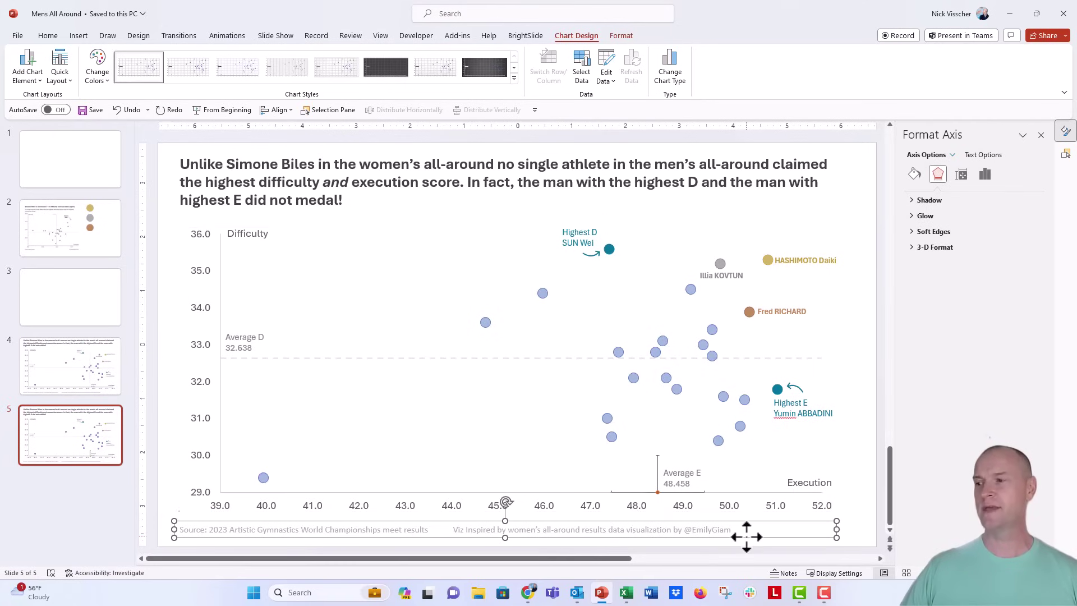
pyautogui.click(621, 492)
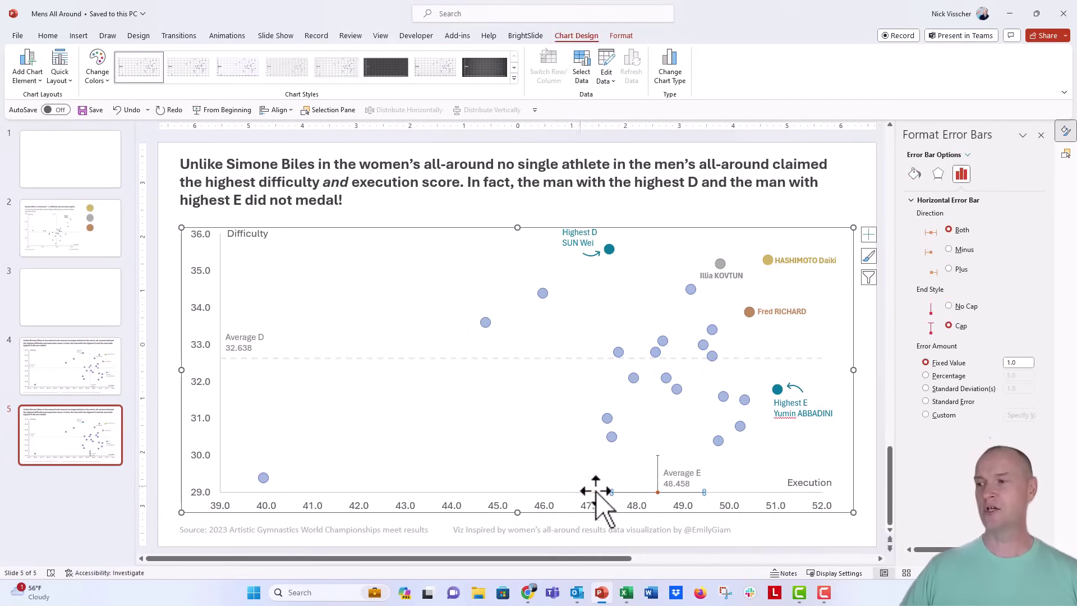
pyautogui.click(561, 482)
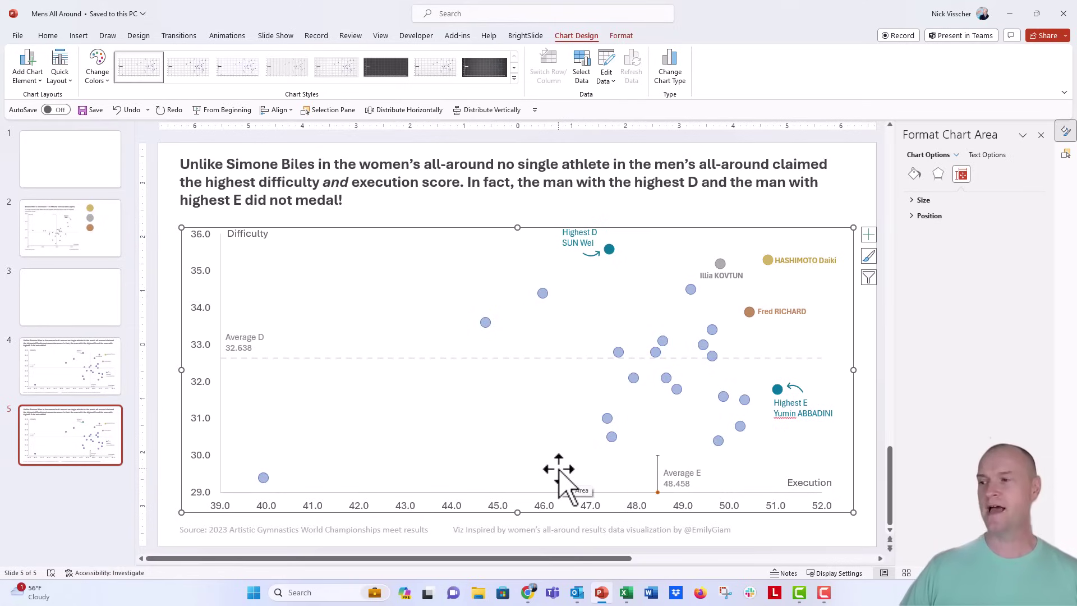
# Make the Average E vertical error bar a fixed-value 7, 2 pt dashed gray line.
pyautogui.click(659, 465)
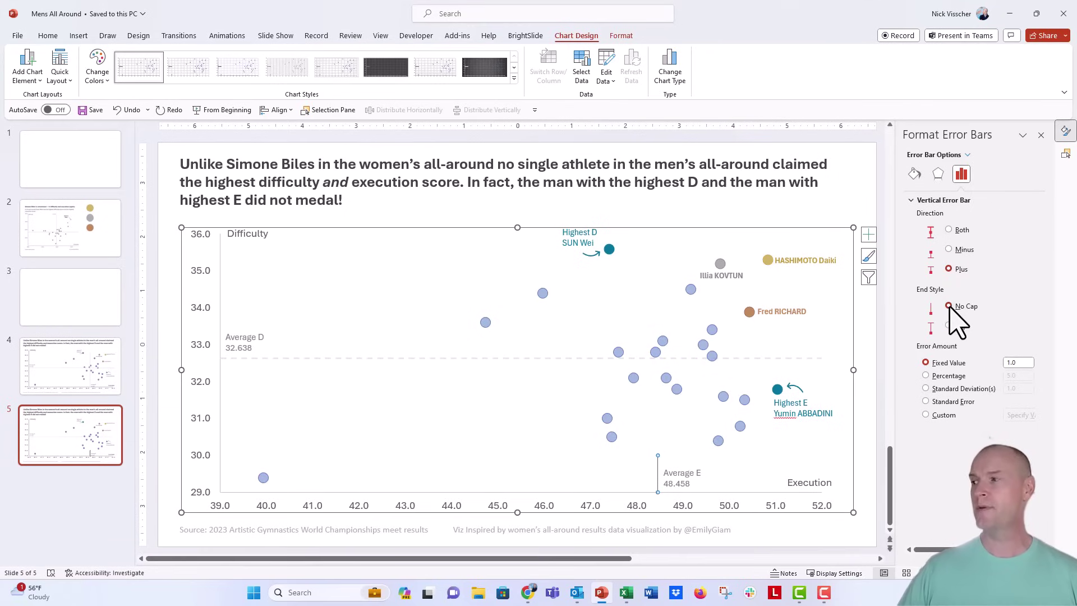
pyautogui.doubleClick(1015, 363)
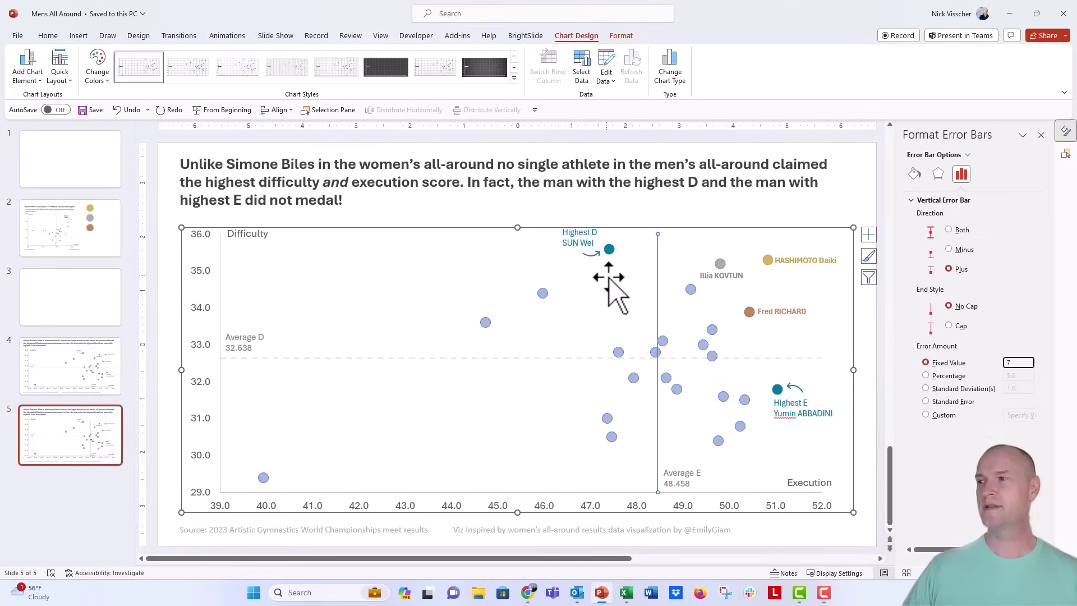
pyautogui.click(914, 175)
pyautogui.click(923, 200)
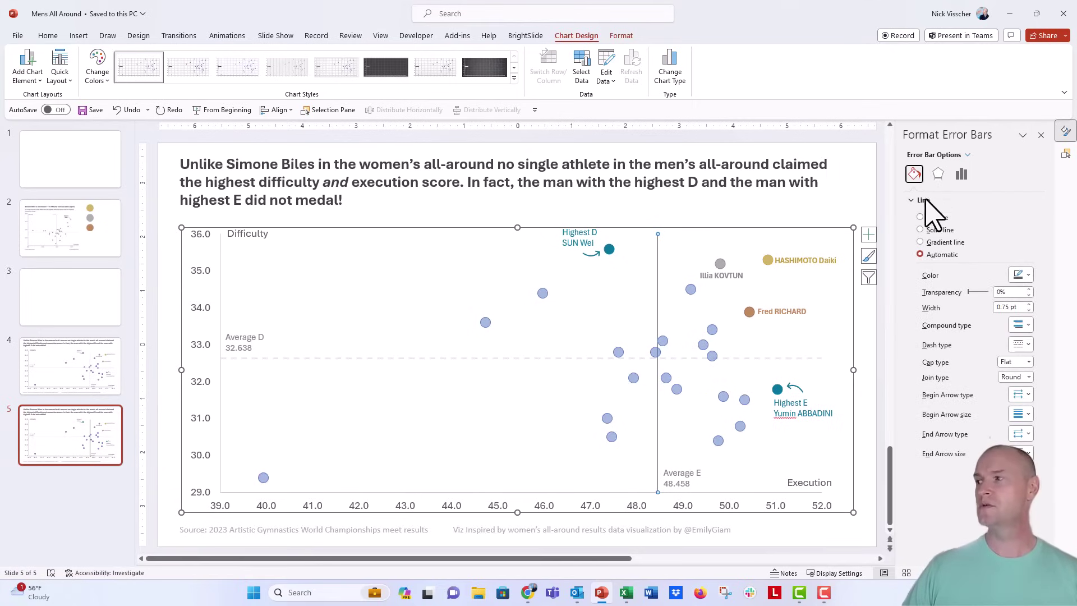
pyautogui.click(1020, 274)
pyautogui.click(1004, 331)
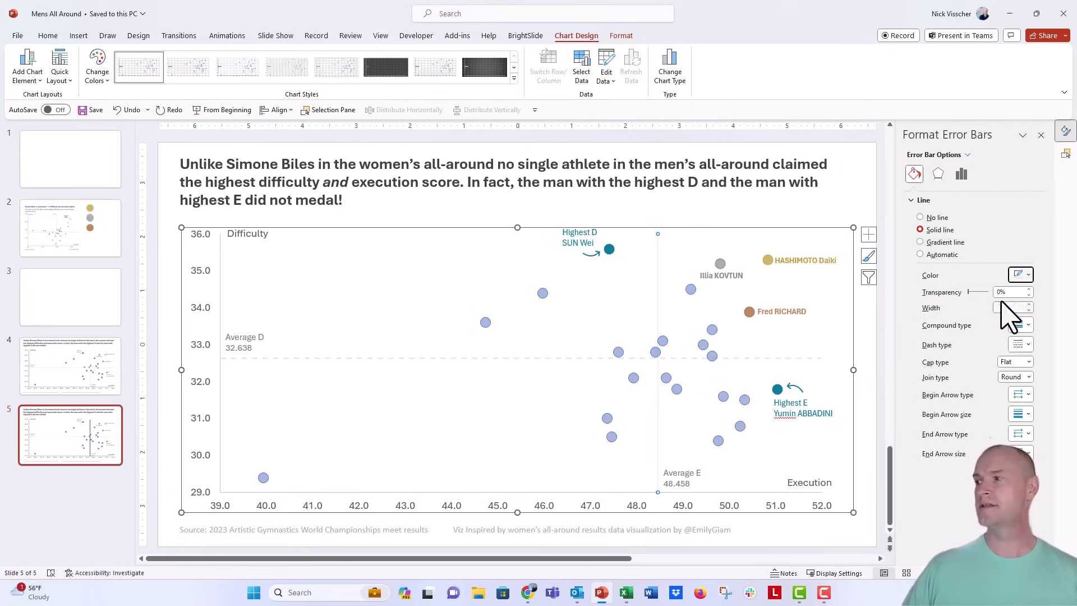
pyautogui.click(1030, 304)
pyautogui.click(1029, 305)
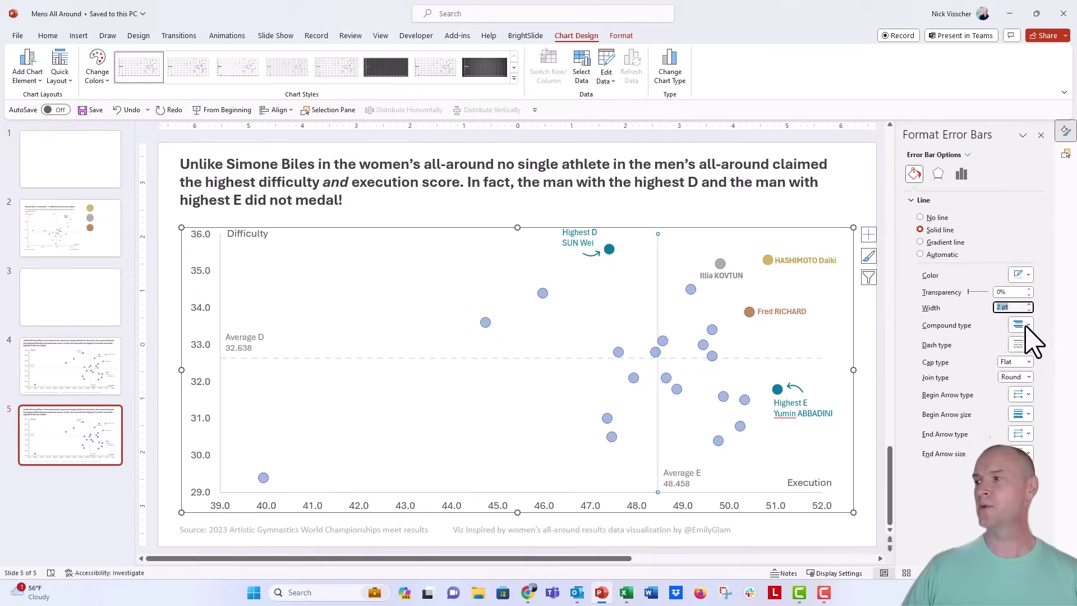
pyautogui.click(1021, 345)
pyautogui.click(1022, 399)
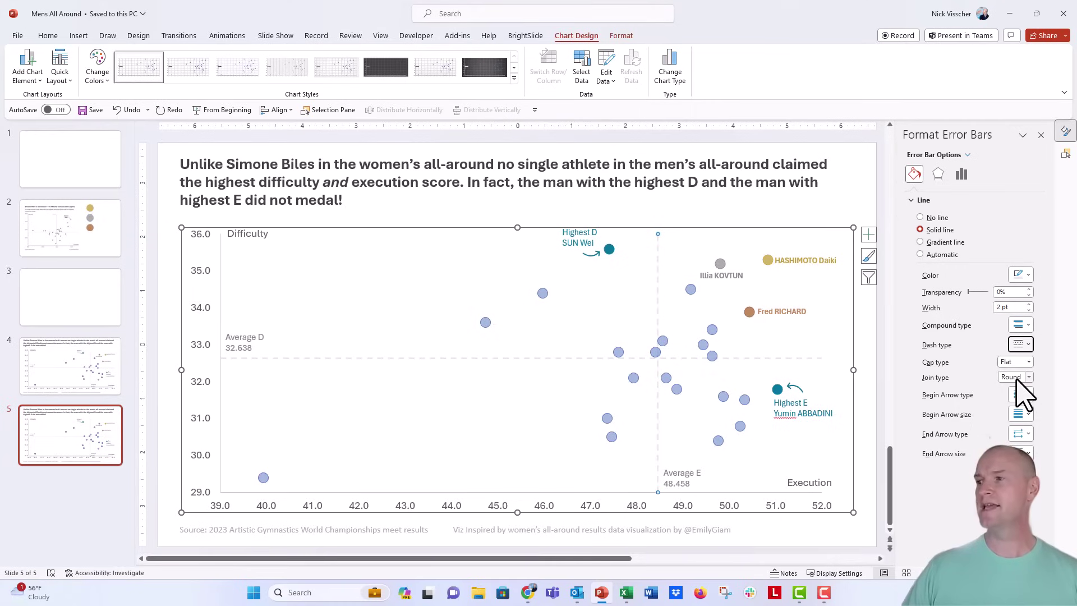
pyautogui.click(873, 439)
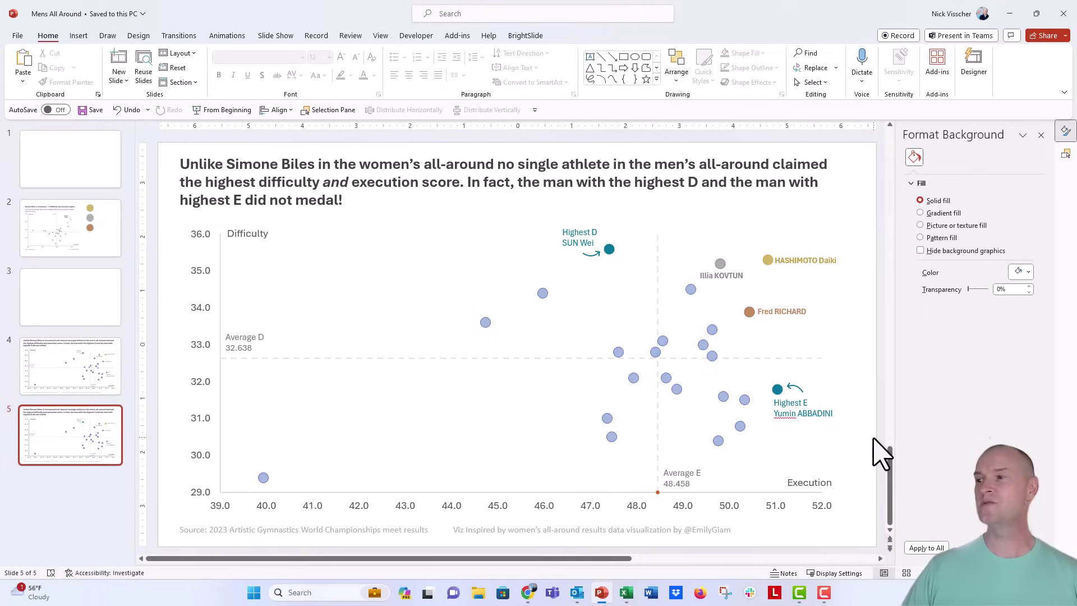
pyautogui.click(499, 357)
# Select the Average D horizontal error bar to show its Plus, No Cap, 13.0 fixed-value settings.
pyautogui.click(493, 359)
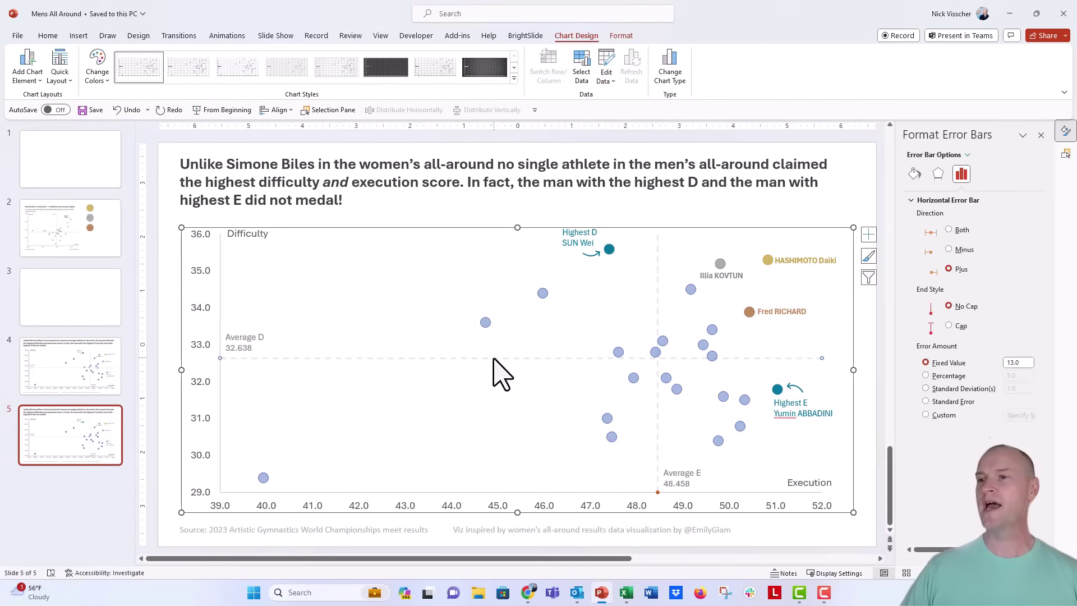